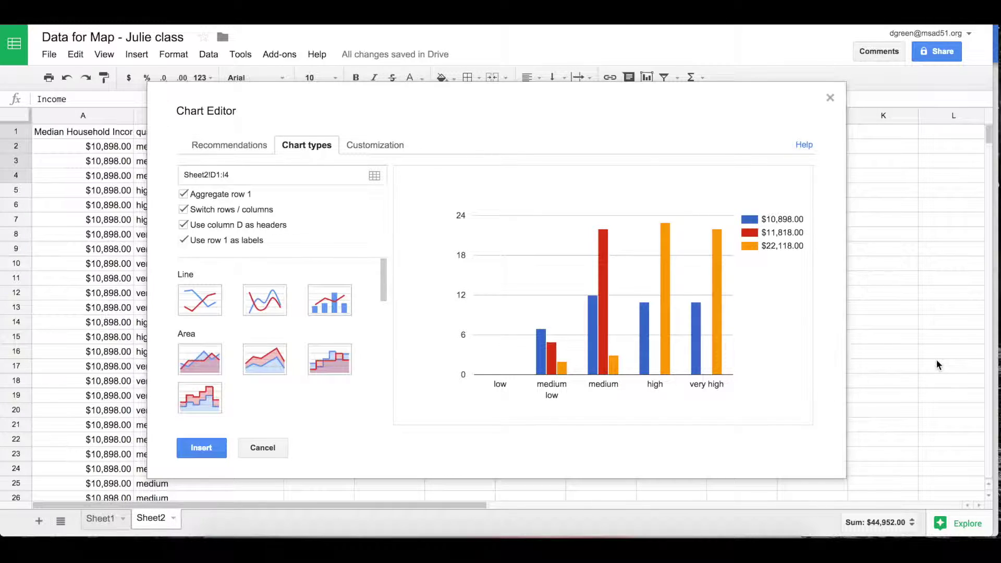
Cancel the Chart Editor so no chart is added to Sheet2.
click(264, 446)
Copy the $27,083.00 income value from A119 and return to cell D5.
click(536, 261)
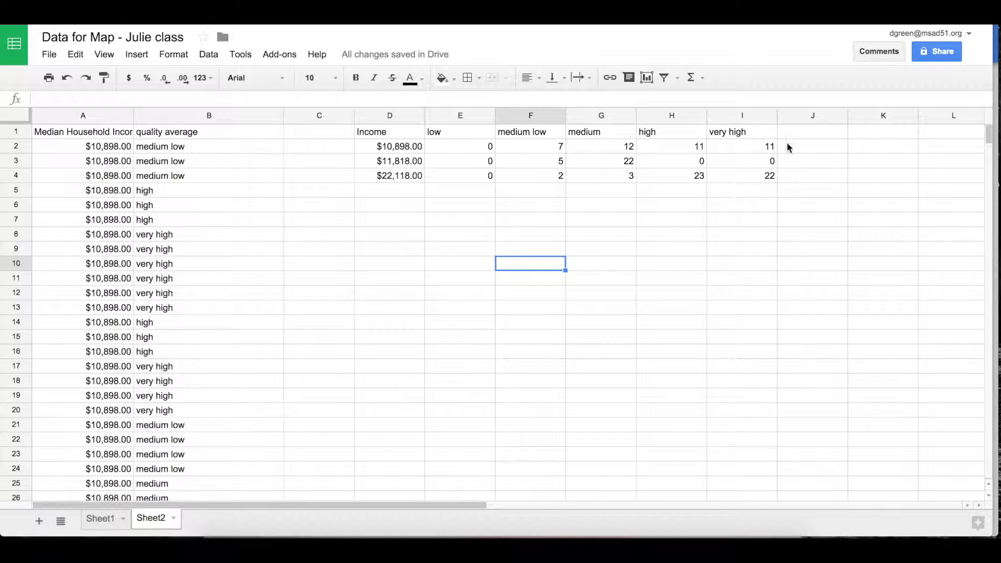
scroll(111, 352, down, 20)
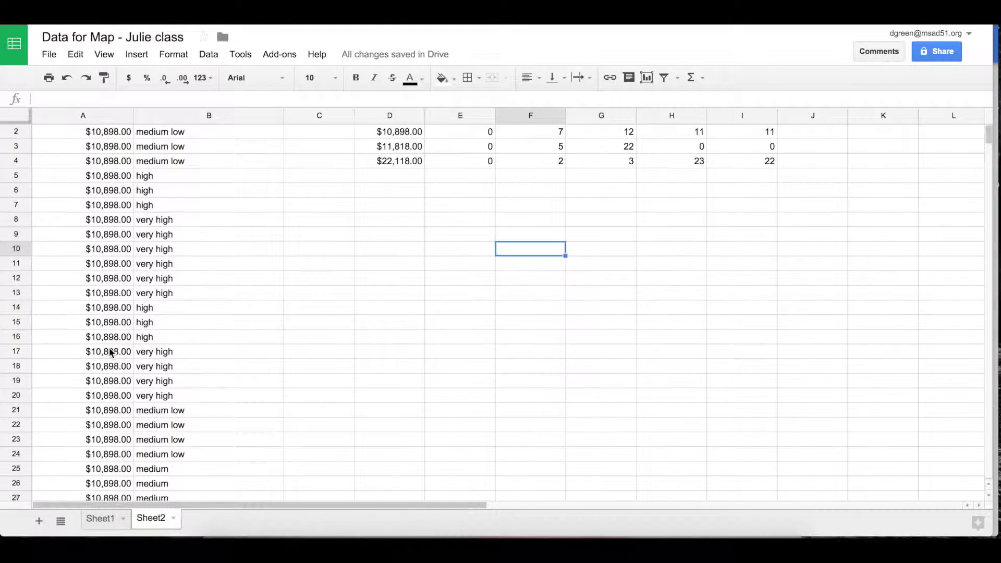
scroll(111, 352, down, 11)
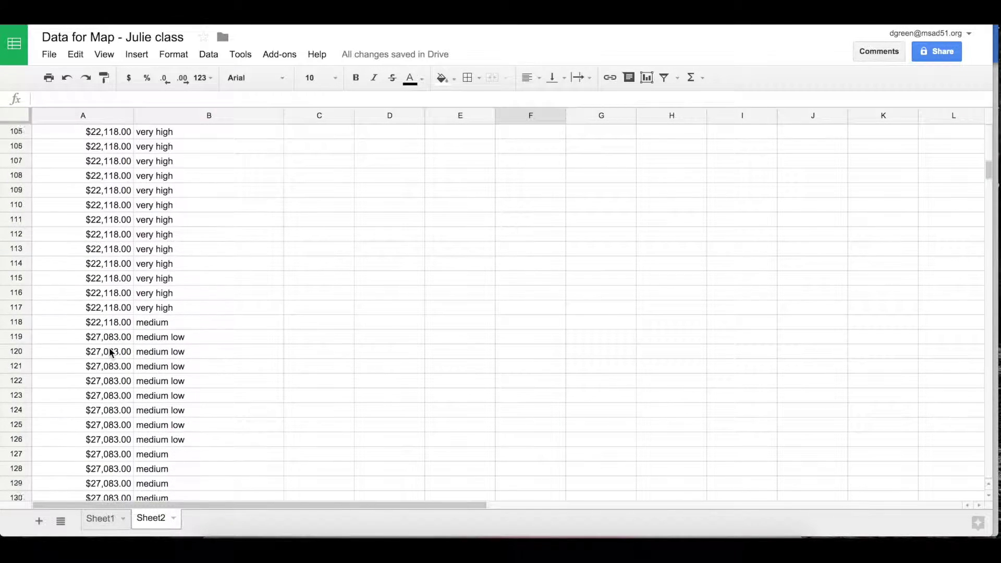
click(124, 307)
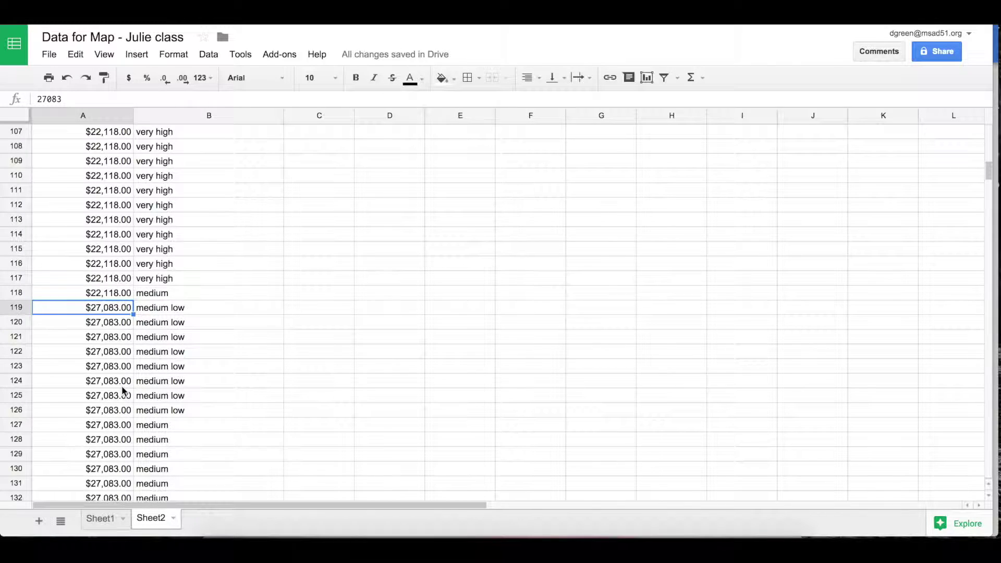
scroll(452, 420, up, 20)
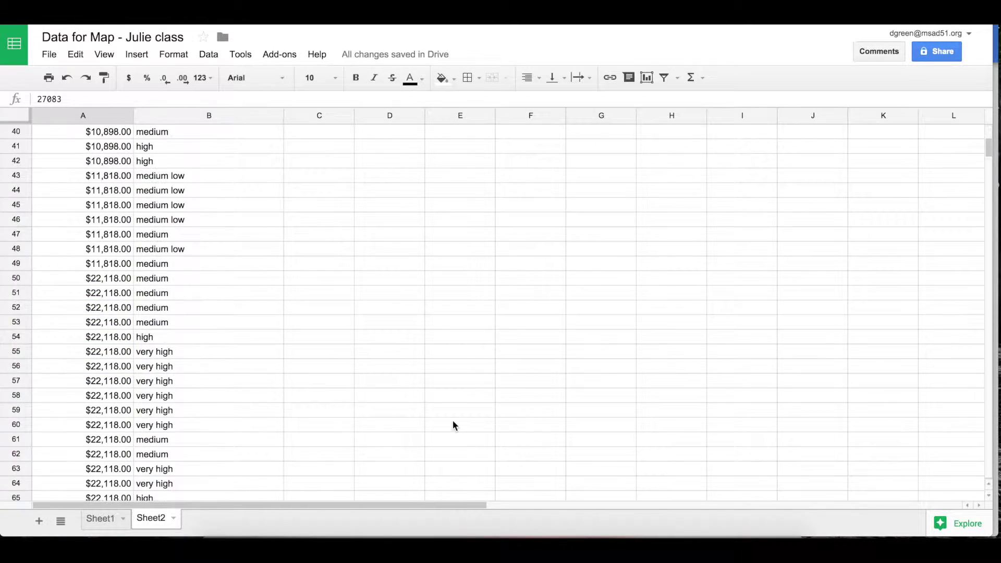
scroll(452, 421, up, 13)
click(398, 192)
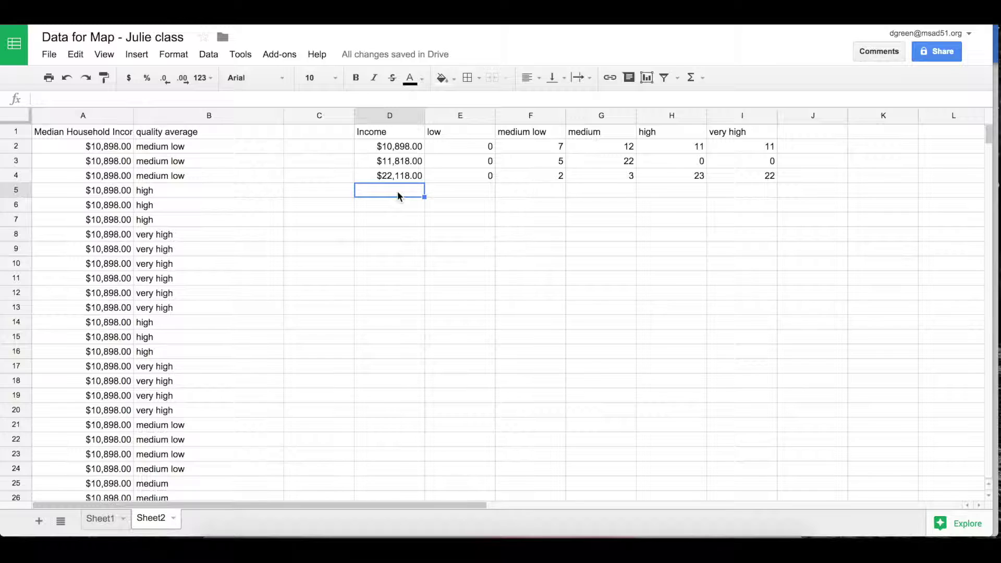
Paste $27,083.00 into D5 and copy E4's low COUNTIF formula into E5.
text($27,083.00)
click(480, 175)
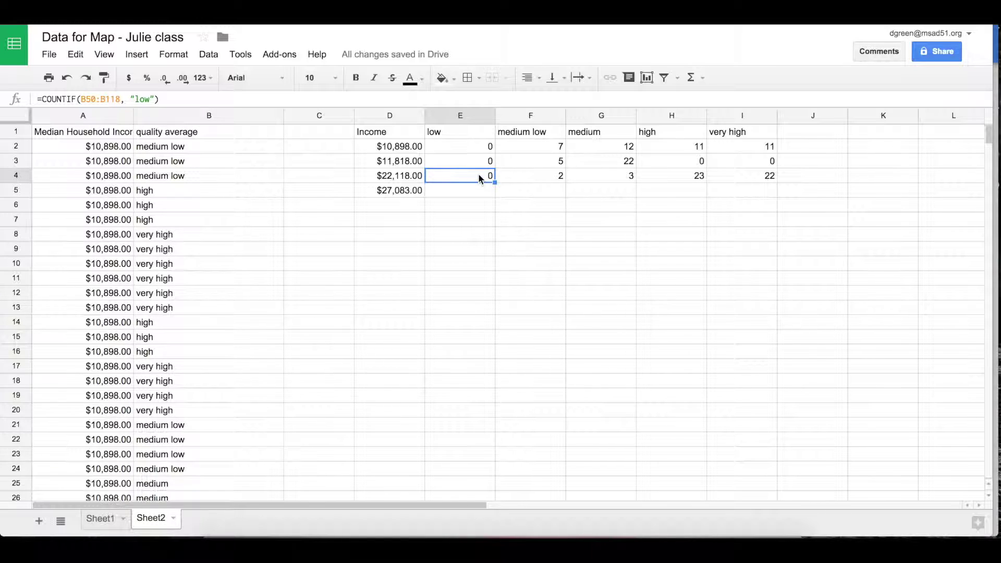
click(457, 191)
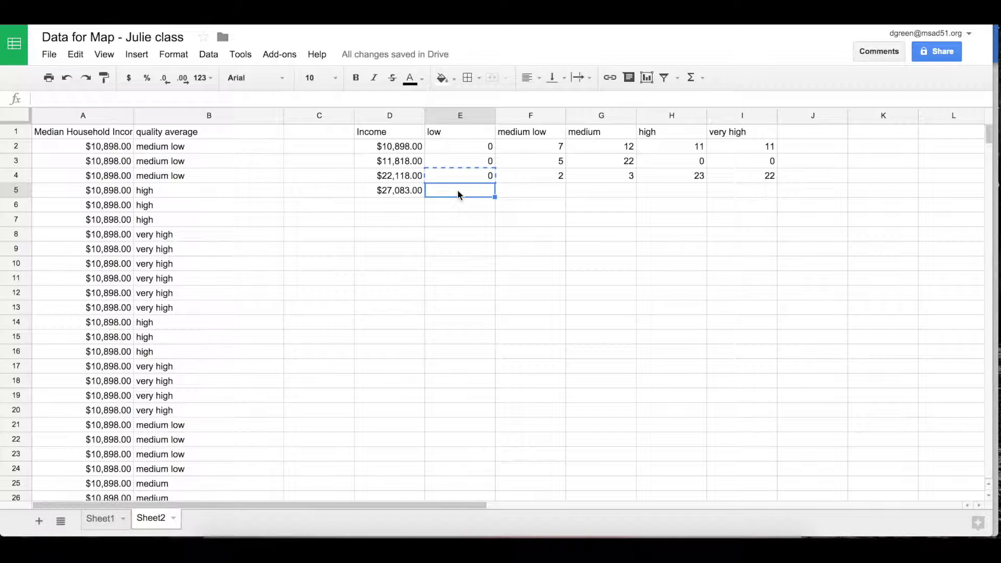
key(ctrl+v)
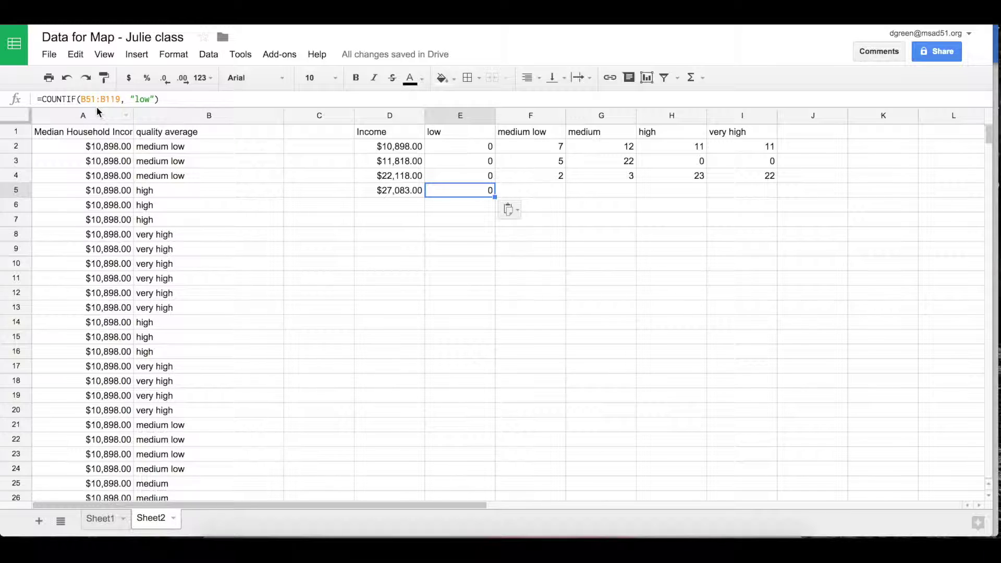
scroll(186, 278, down, 20)
scroll(186, 278, down, 20)
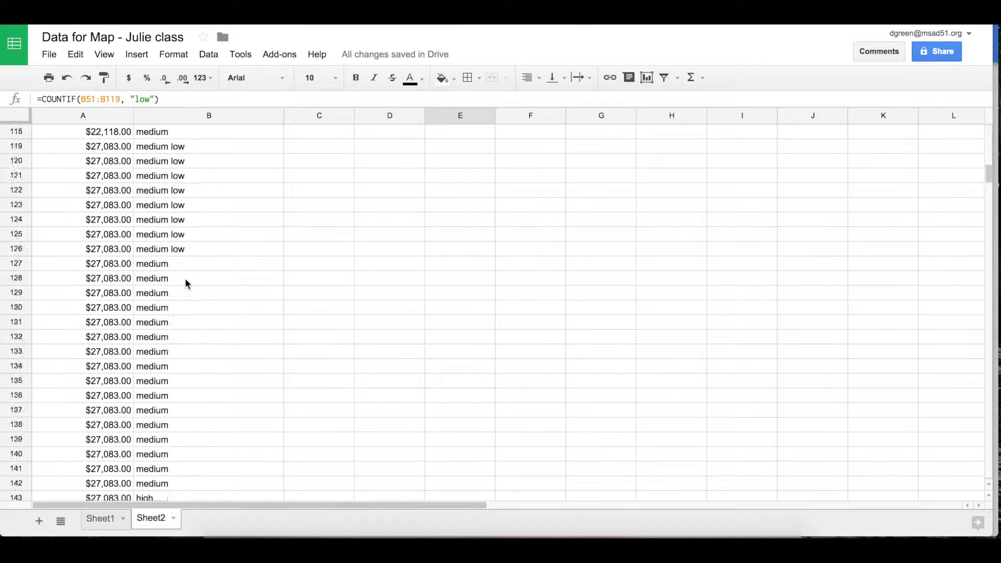
scroll(185, 279, up, 3)
scroll(186, 278, up, 10)
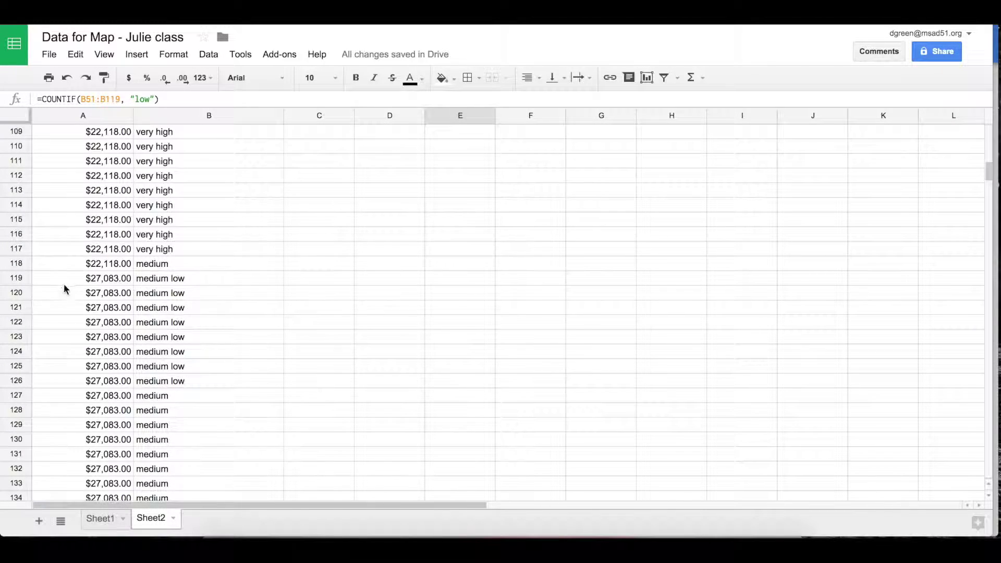
scroll(73, 297, down, 20)
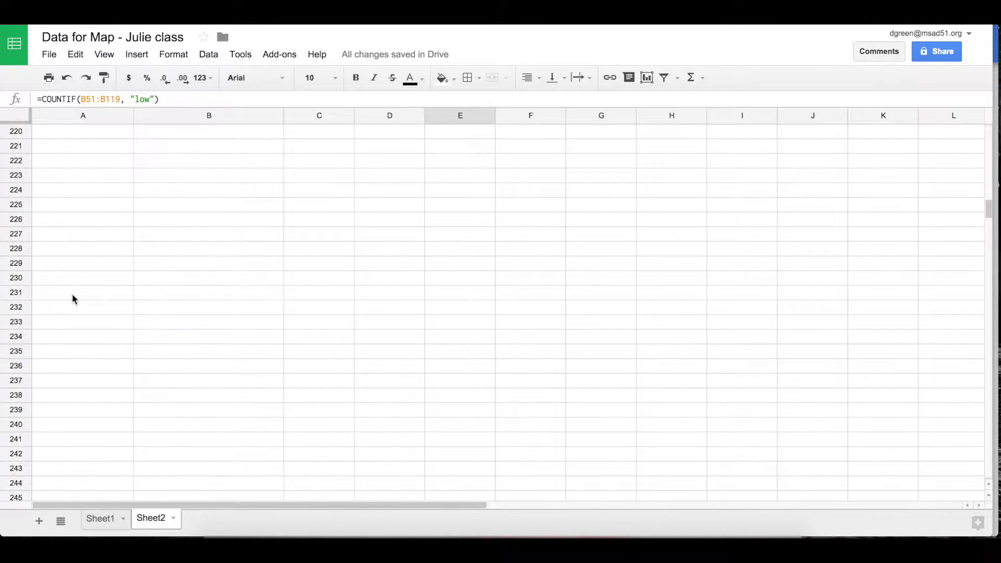
scroll(73, 298, up, 8)
scroll(72, 299, up, 9)
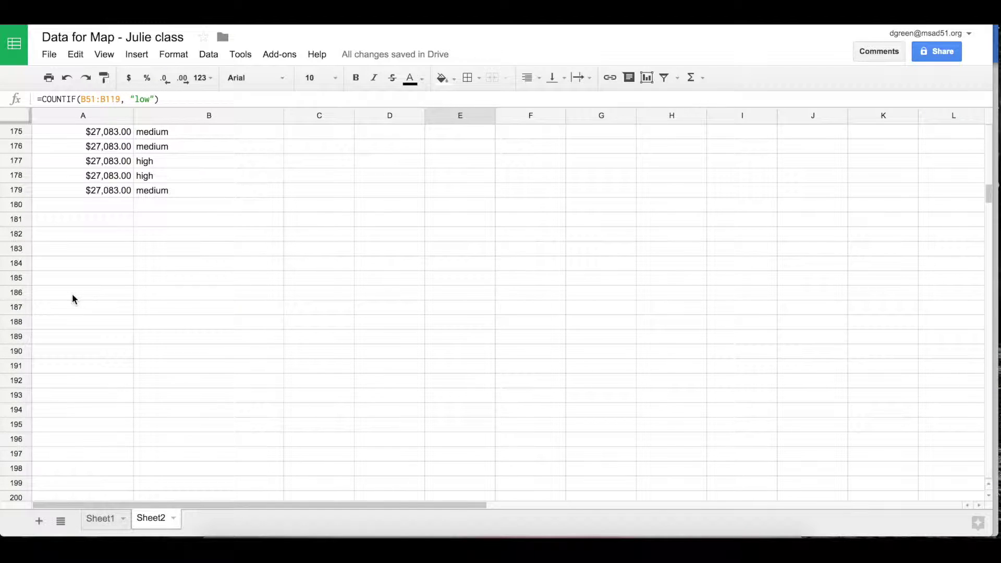
scroll(276, 329, up, 20)
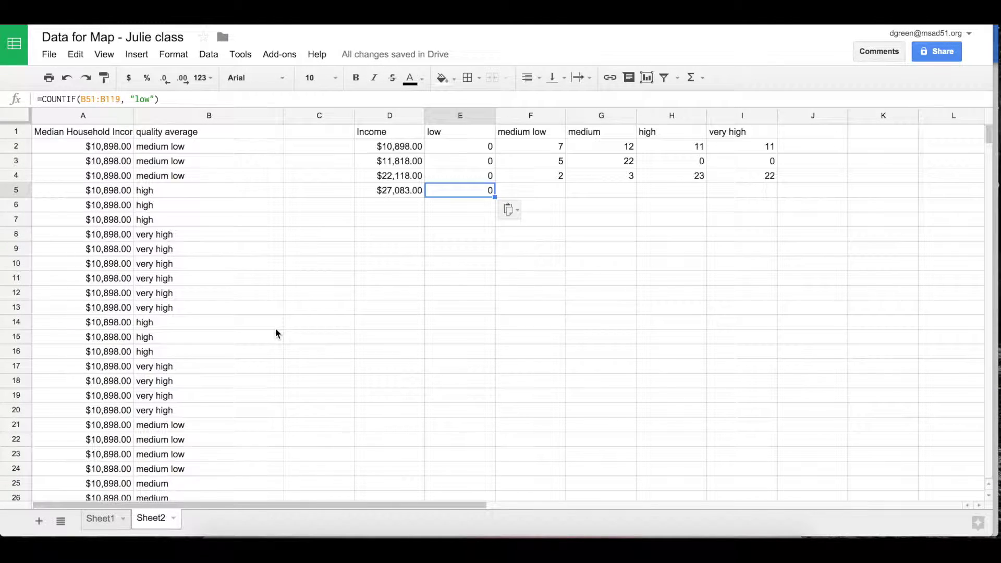
Change E5's range to B119:B179 so it reads =COUNTIF(B119:B179, "low").
click(95, 99)
key(BackSpace)
key(BackSpace)
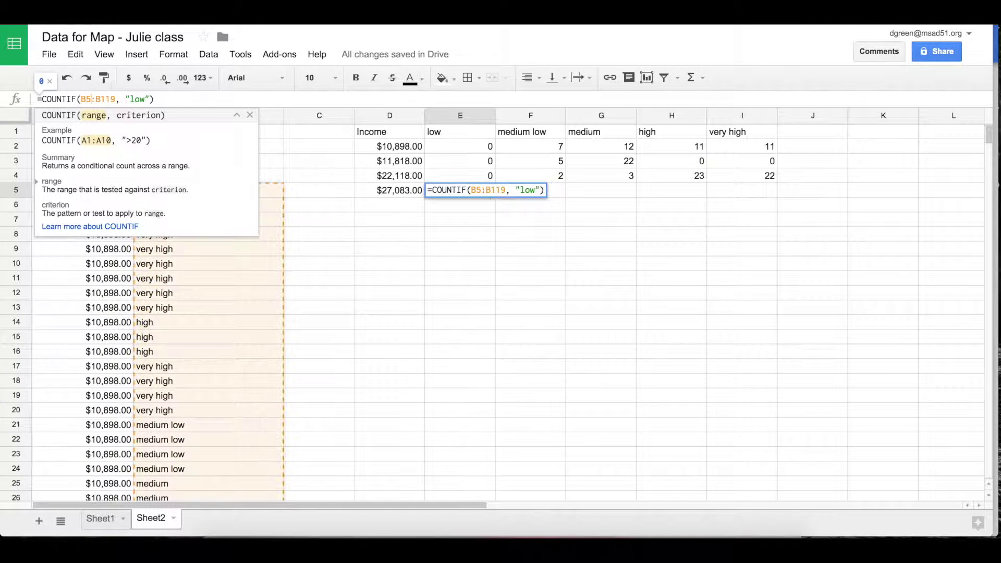
text(119)
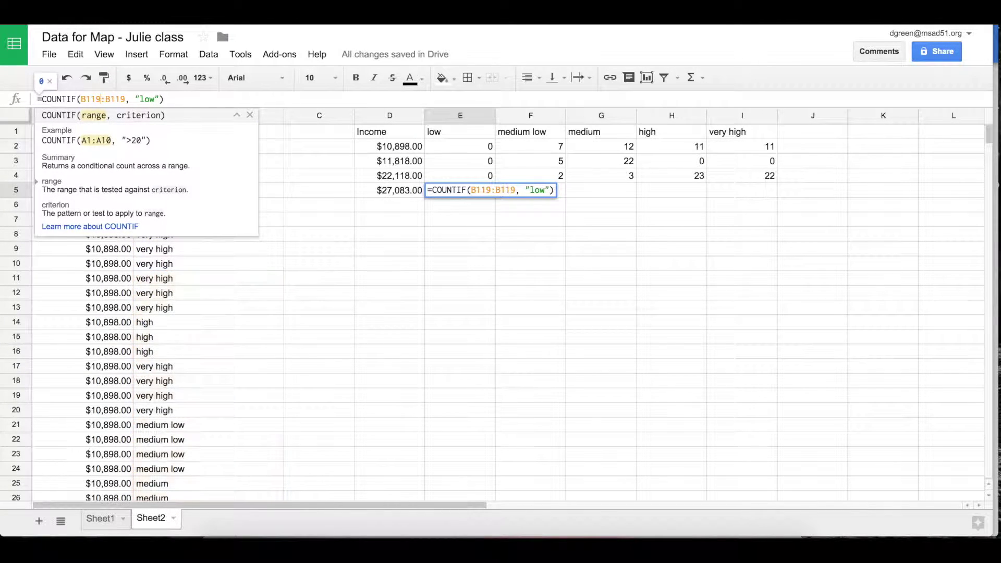
click(121, 98)
key(BackSpace)
text(7)
key(Return)
click(479, 189)
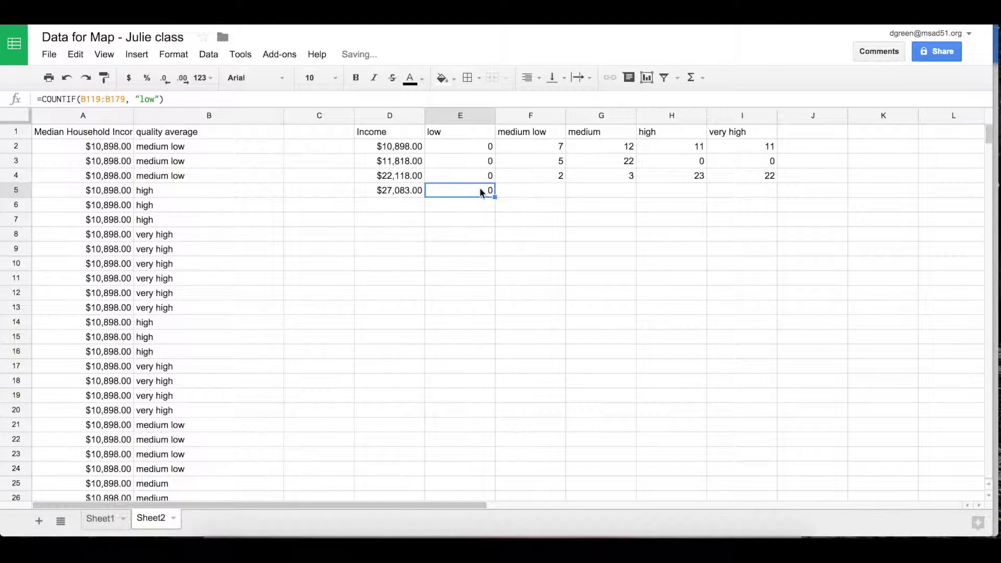
click(546, 177)
Paste the count formula into F5 with the criterion changed to "medium low".
click(544, 191)
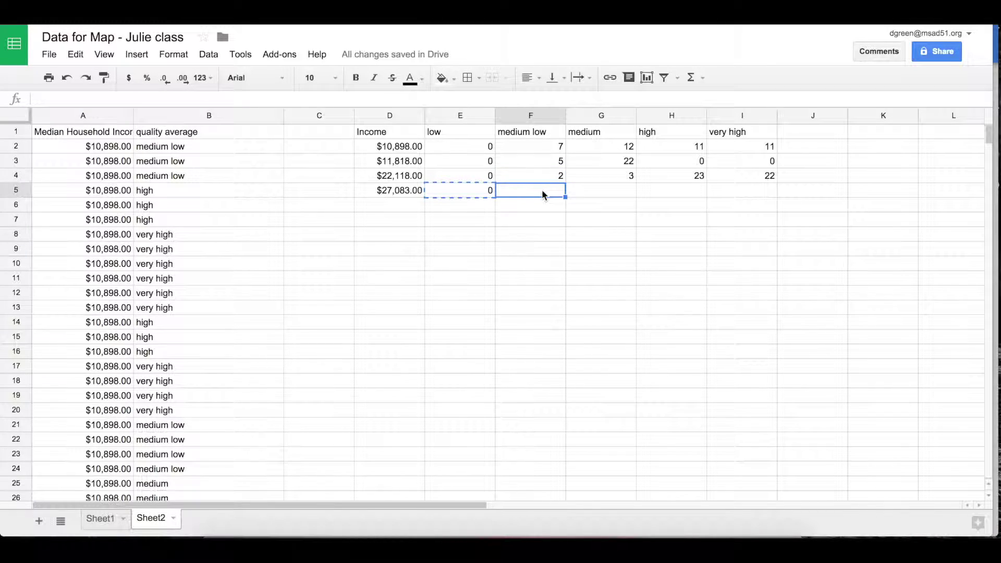
text(=COUNTIF(C119:C179, "low"))
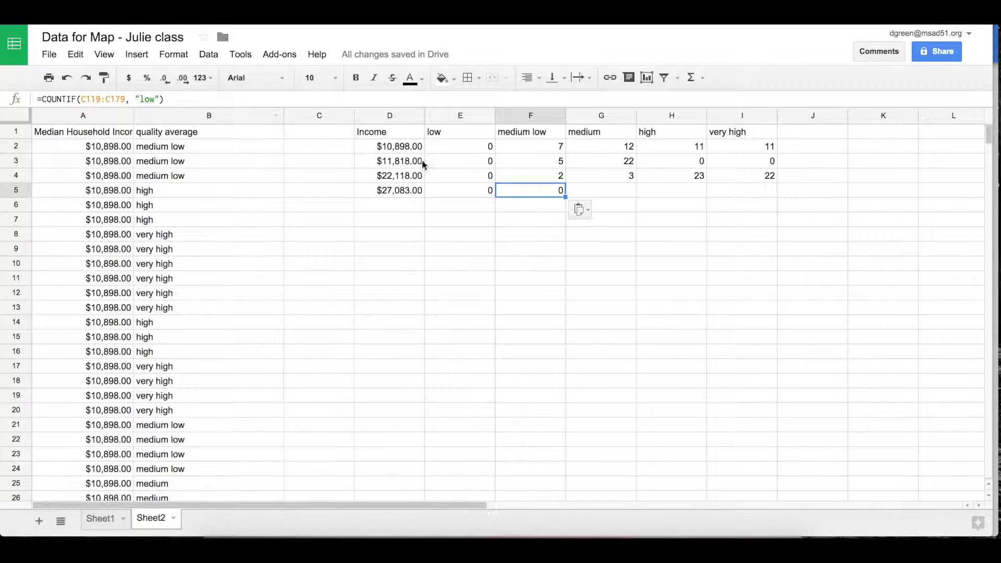
click(139, 99)
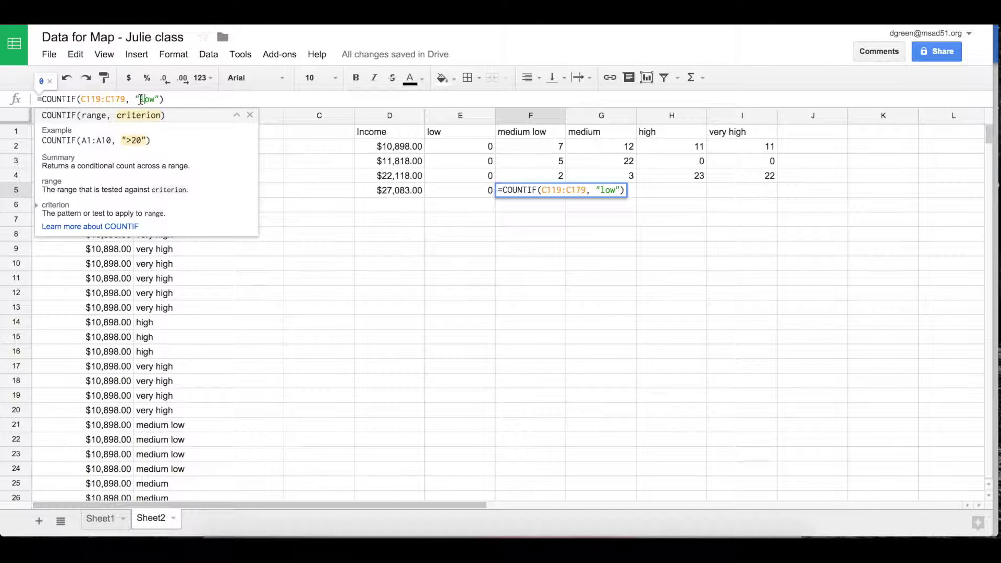
text(medium)
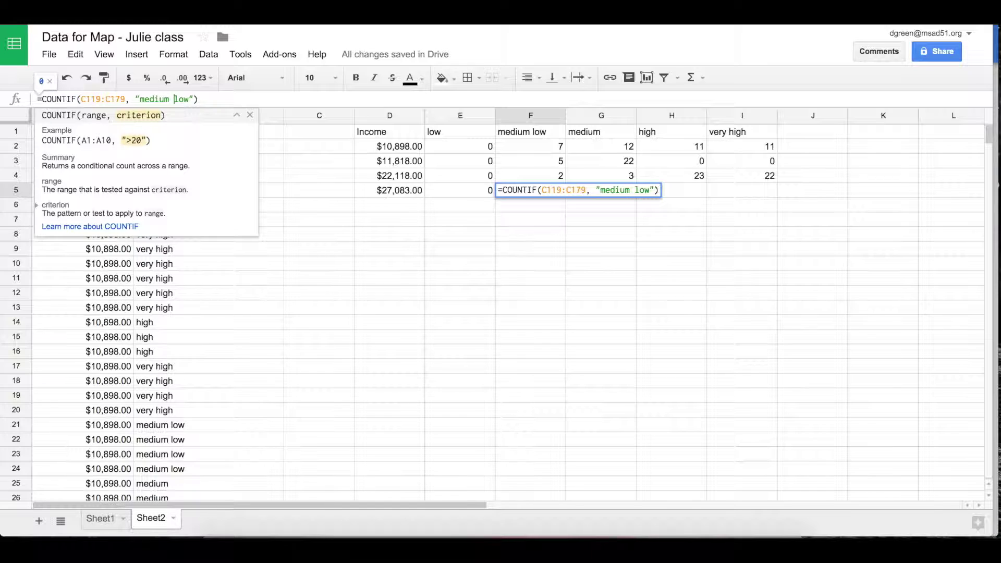
key(Return)
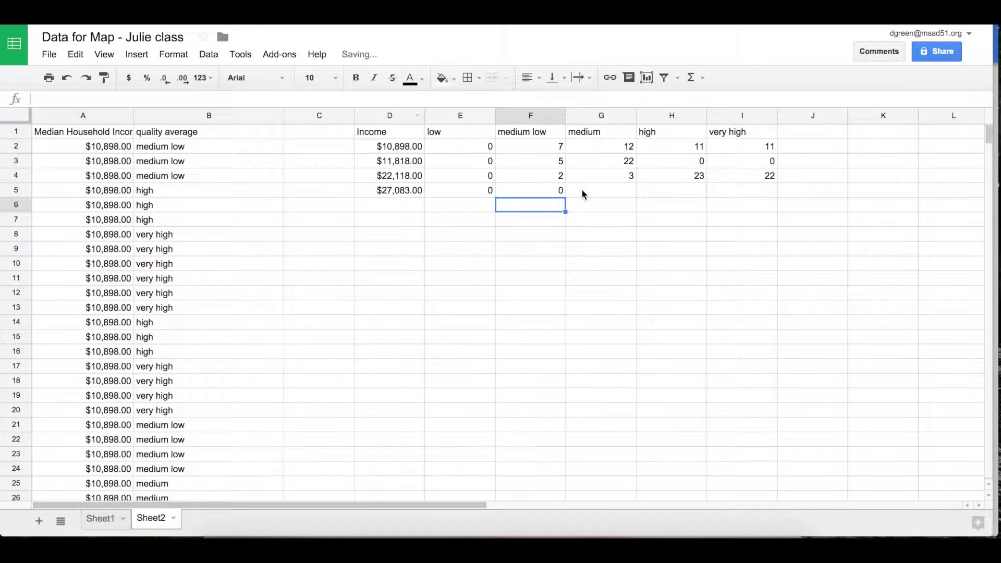
Paste the count formula into G5 with the criterion "medium".
click(590, 194)
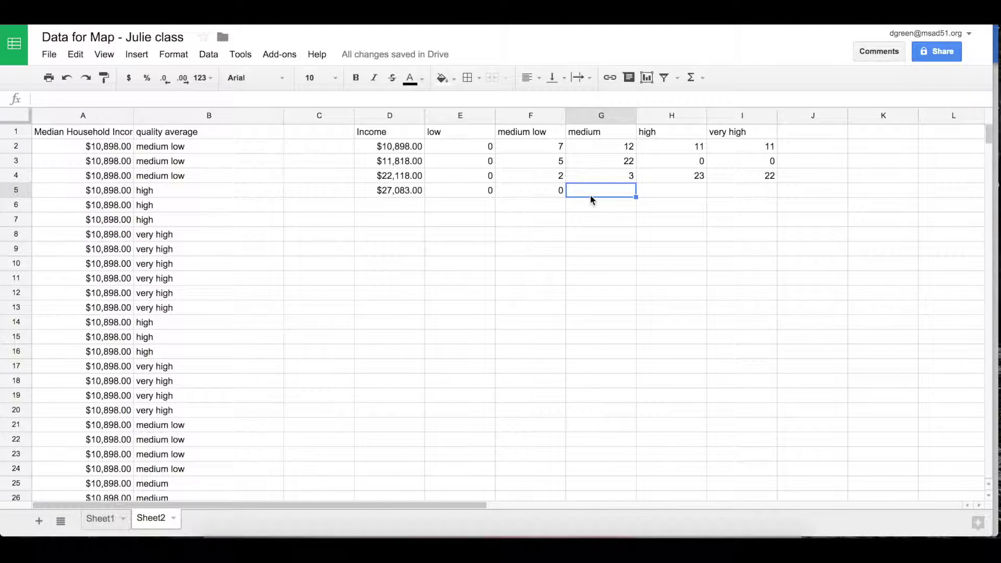
text(=COUNTIF(D119:D179, "low"))
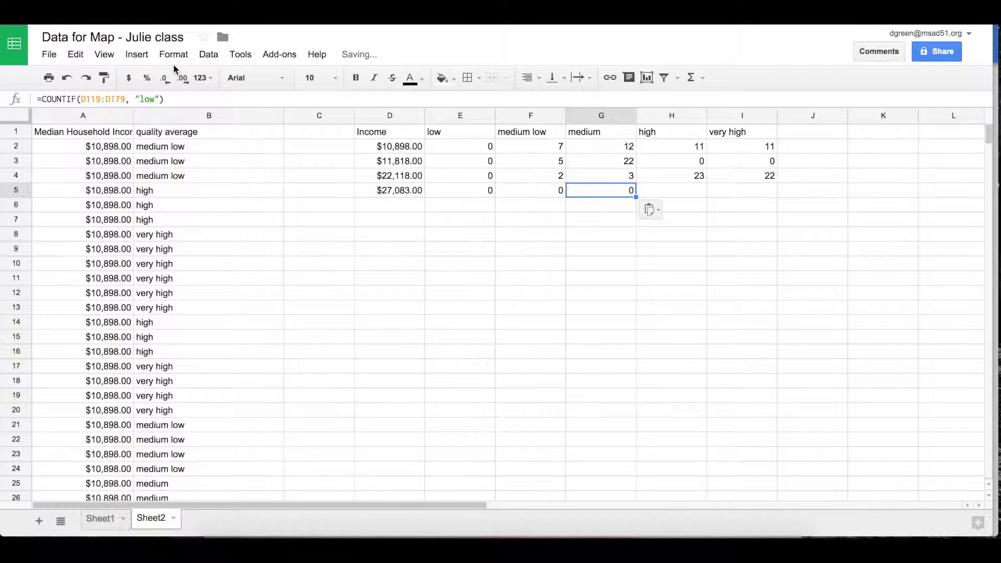
click(156, 99)
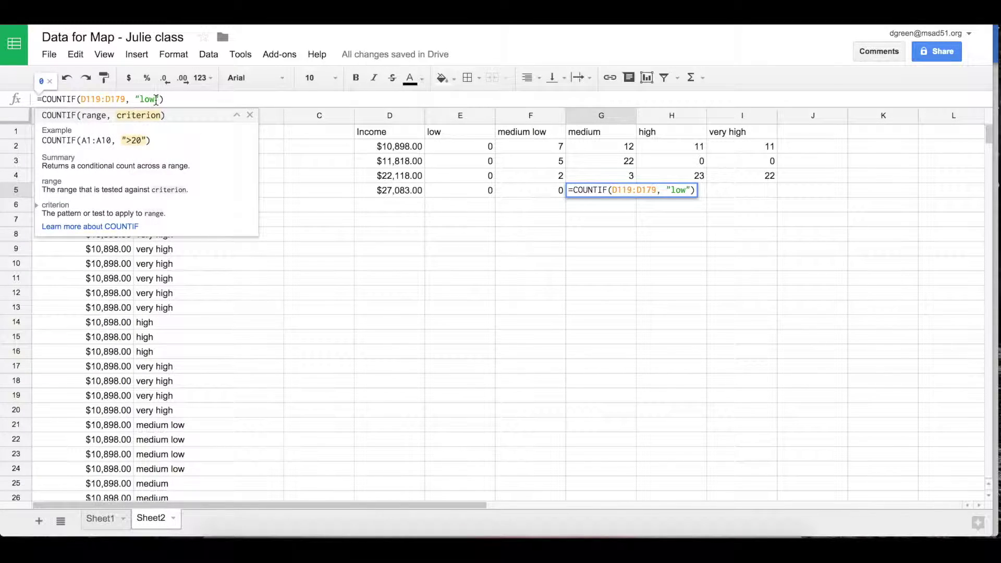
key(BackSpace)
key(BackSpace)
key(BackSpace)
text(medium)
key(Return)
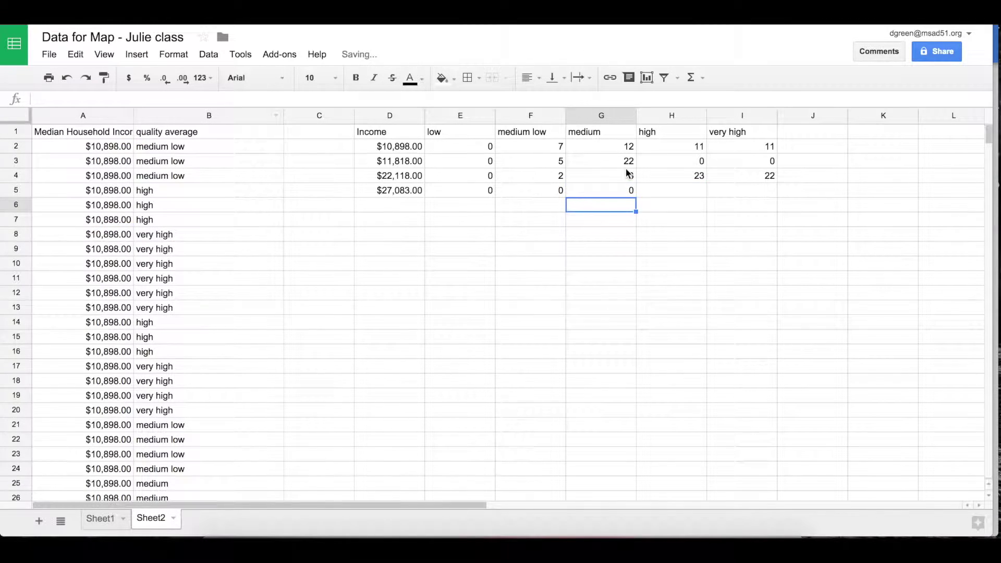
click(626, 192)
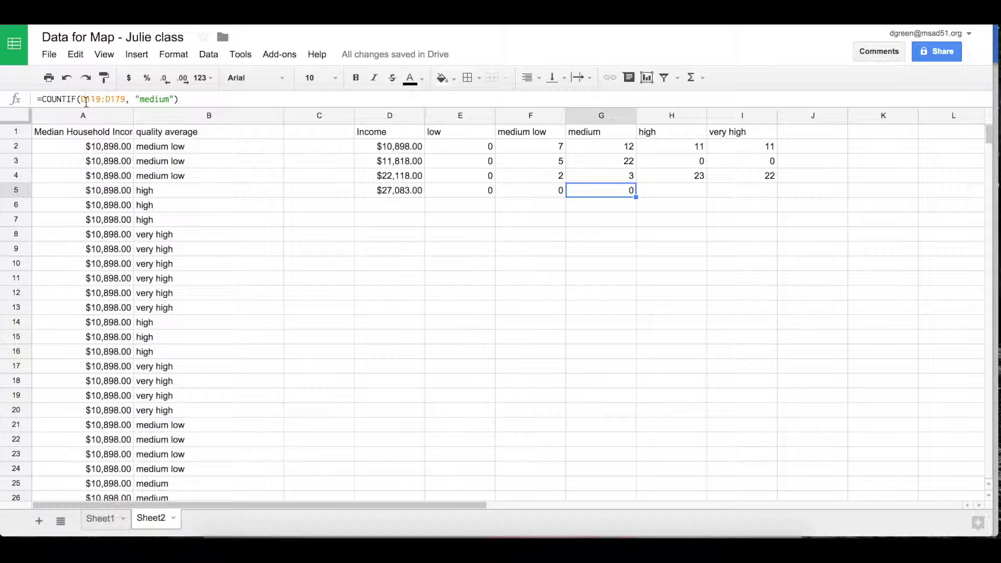
Fix F5's range to column B so it counts 17 medium low ratings.
click(545, 194)
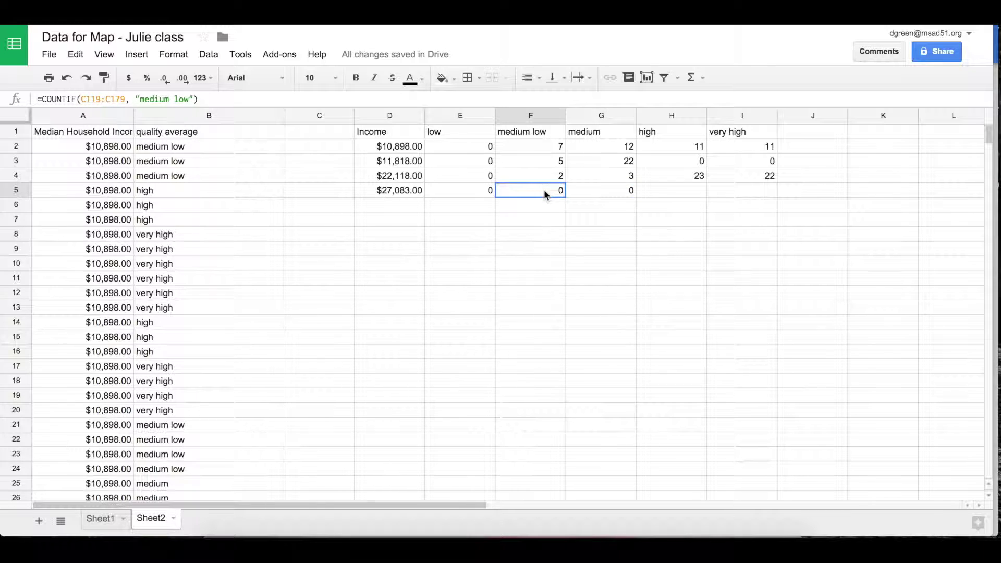
click(83, 100)
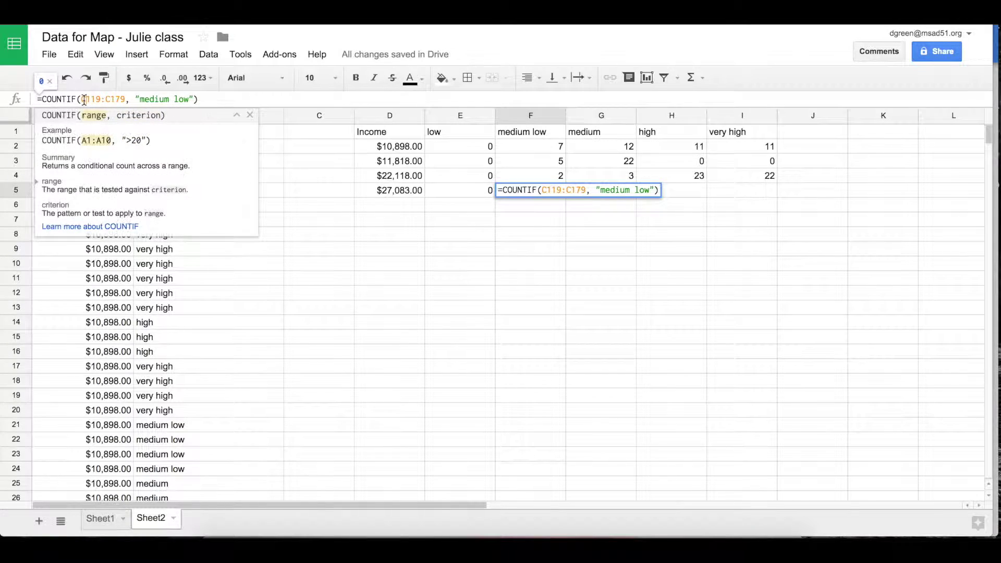
key(Delete)
text(B)
click(105, 99)
key(Delete)
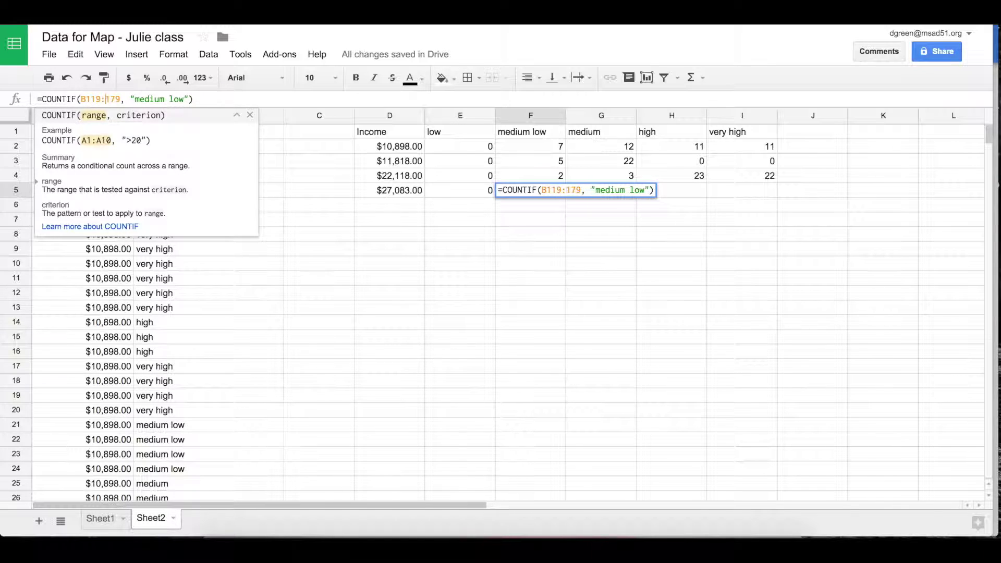
text(B)
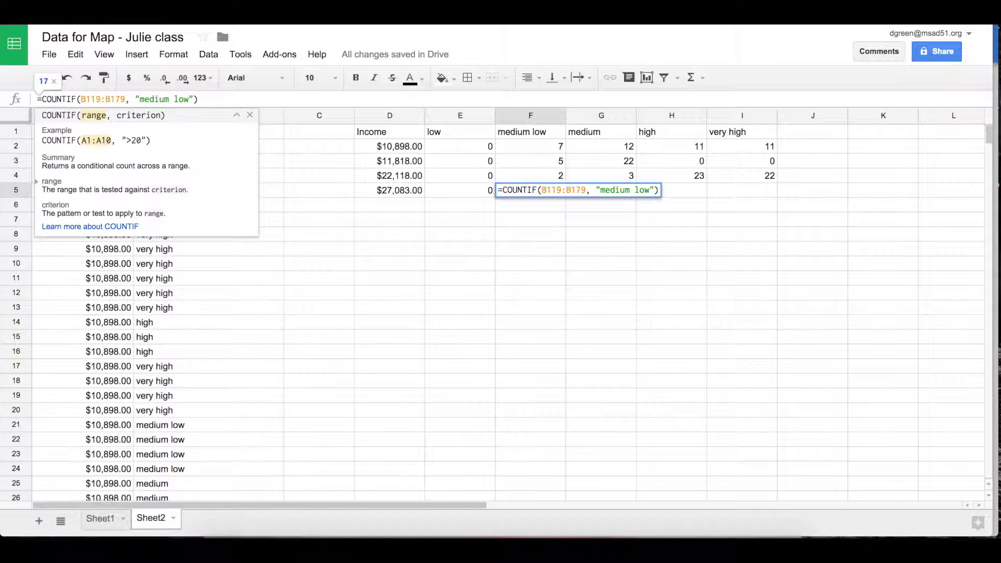
key(Return)
Fix G5's range to column B, giving 39 medium ratings.
click(613, 191)
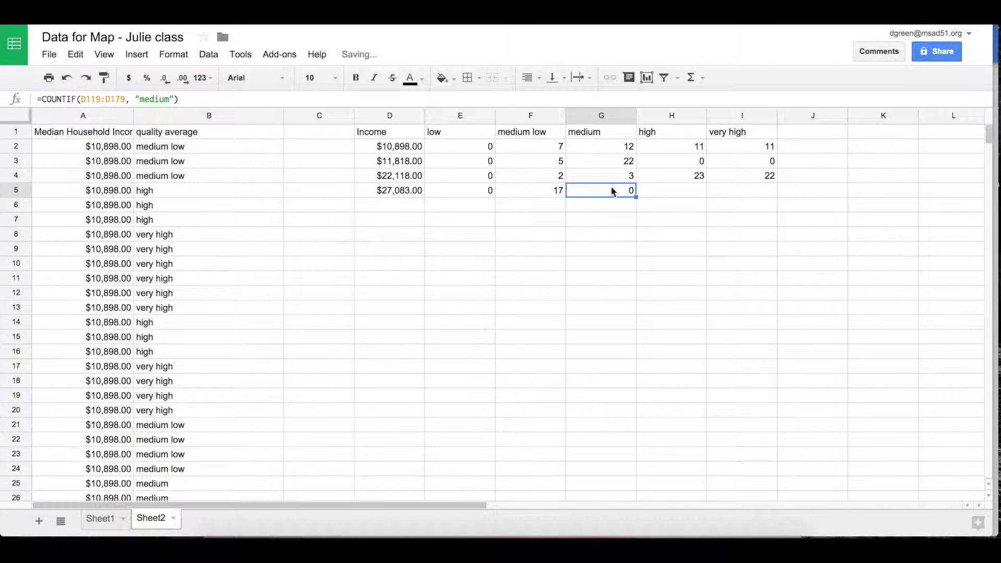
click(83, 99)
key(Delete)
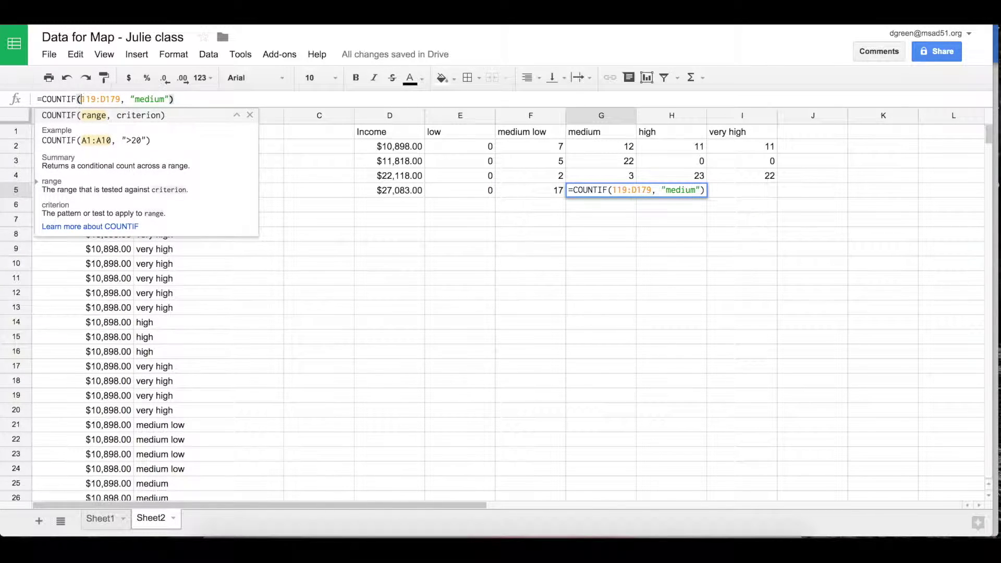
text(B)
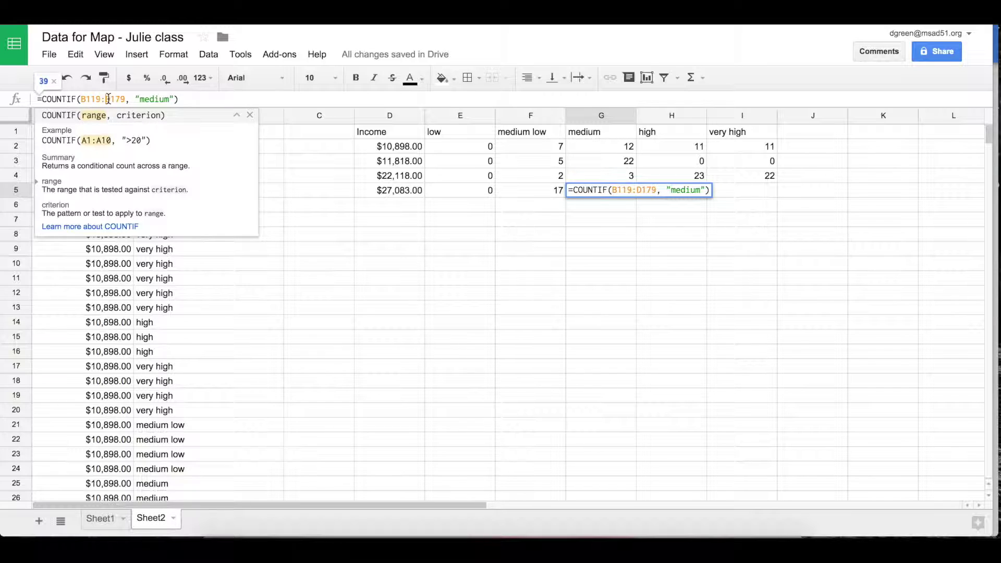
key(BackSpace)
text(B)
key(Return)
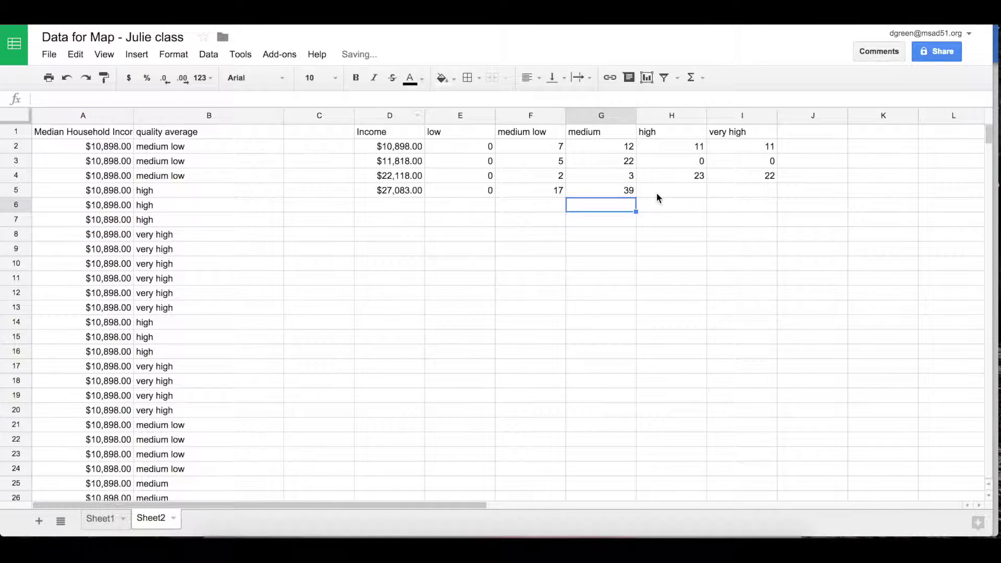
Put =COUNTIF(B119:B179, "high") in H5, giving 4 high ratings.
click(631, 192)
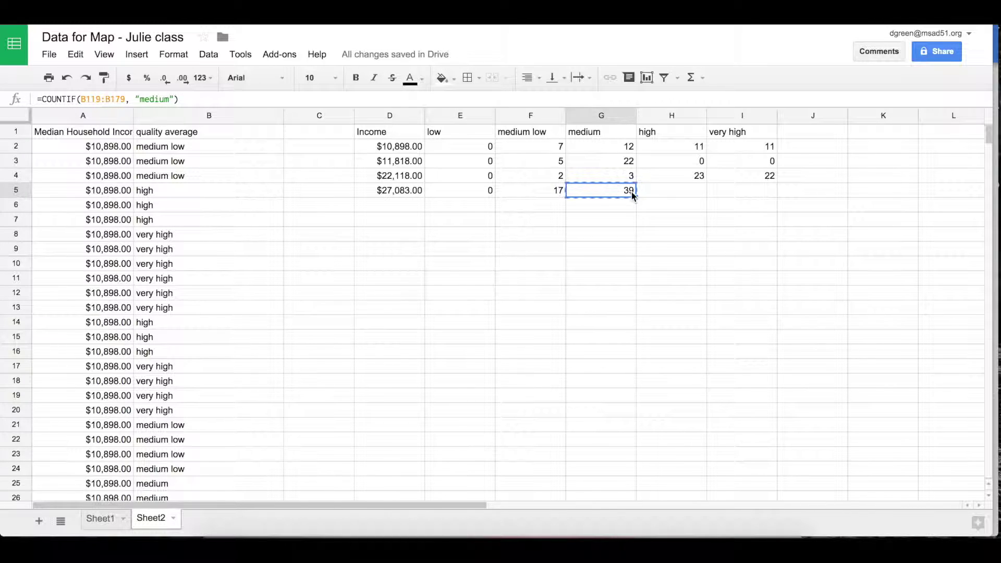
click(684, 188)
key(ctrl+v)
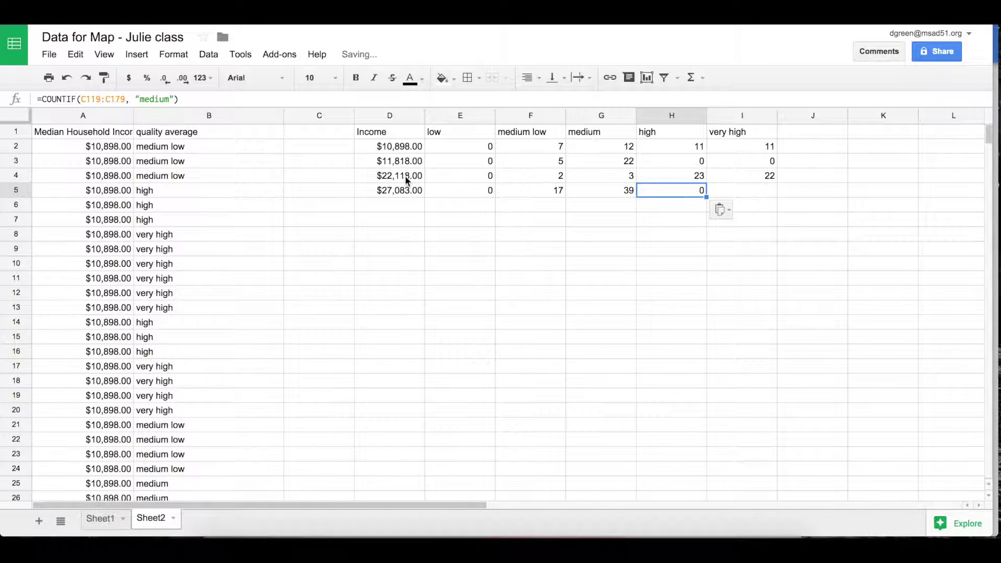
click(86, 99)
key(BackSpace)
text(B)
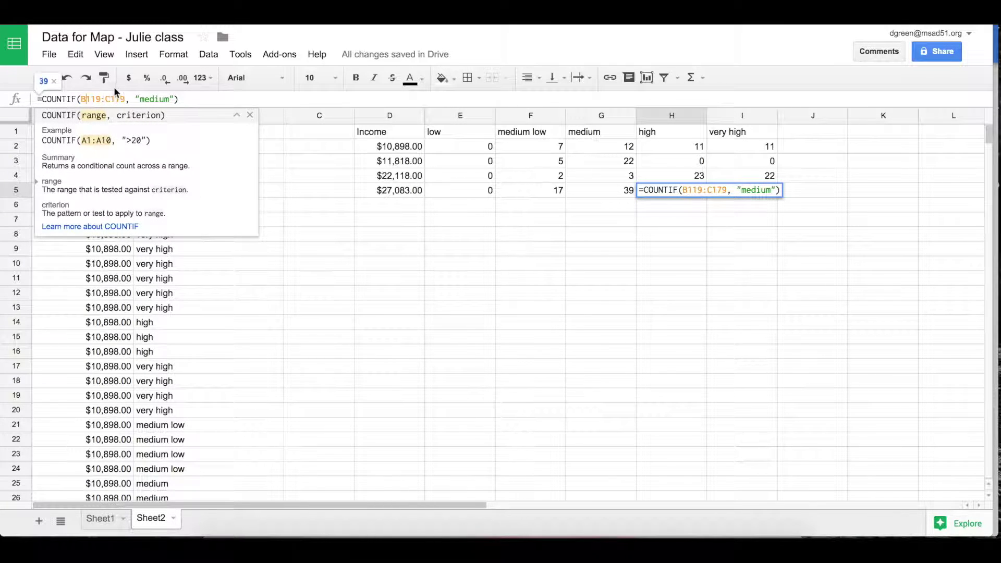
click(109, 98)
key(BackSpace)
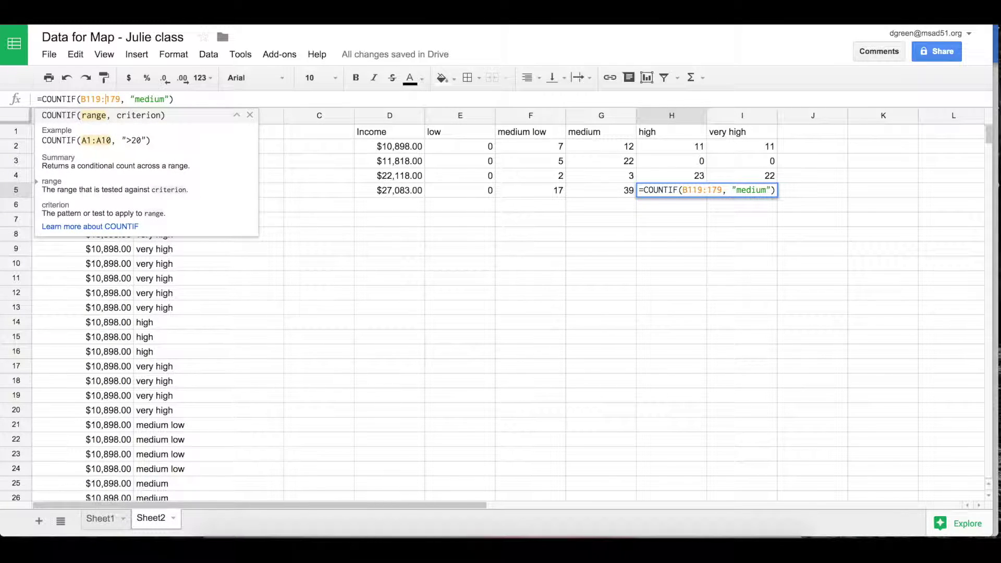
text(B)
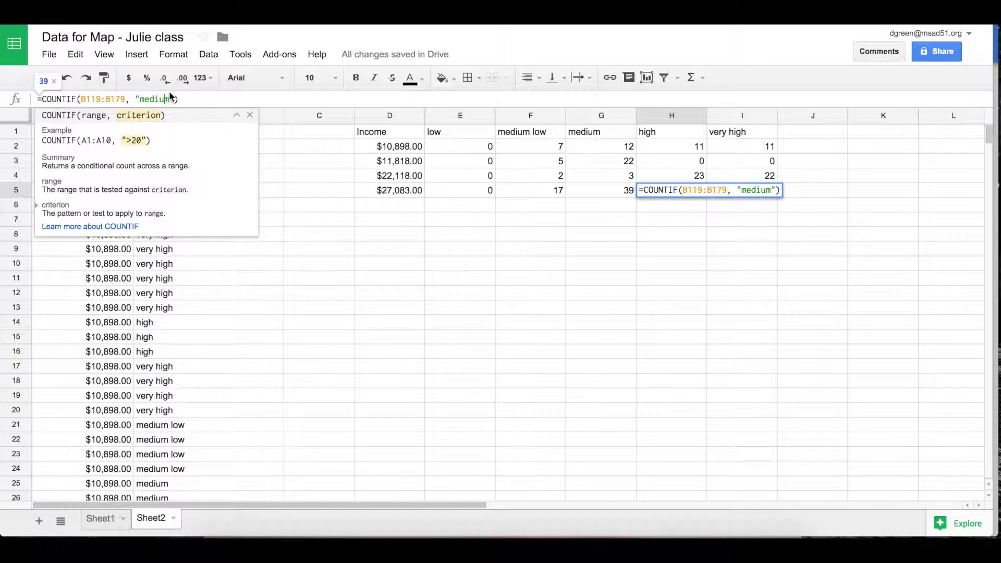
drag(168, 99, 140, 98)
text(high)
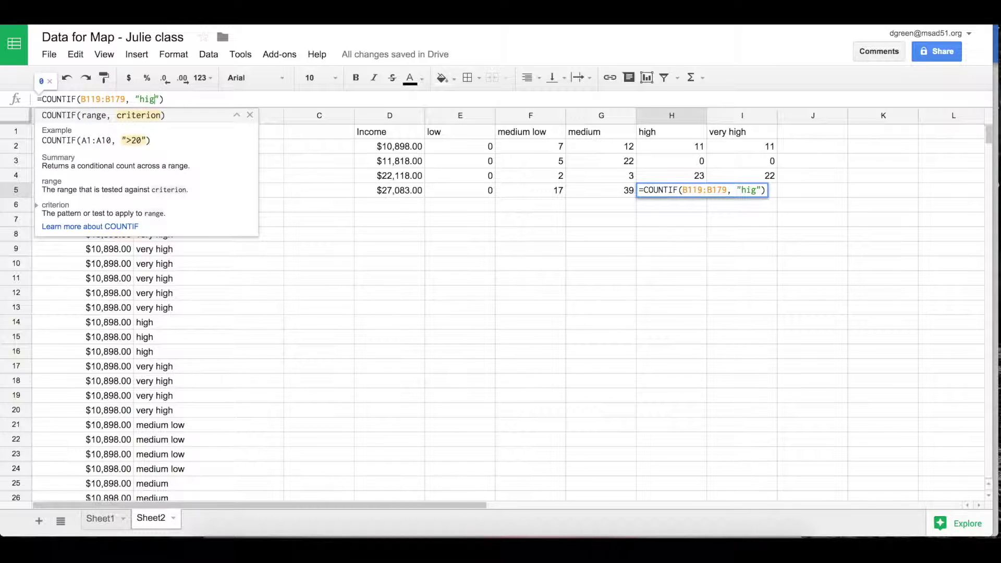
key(Return)
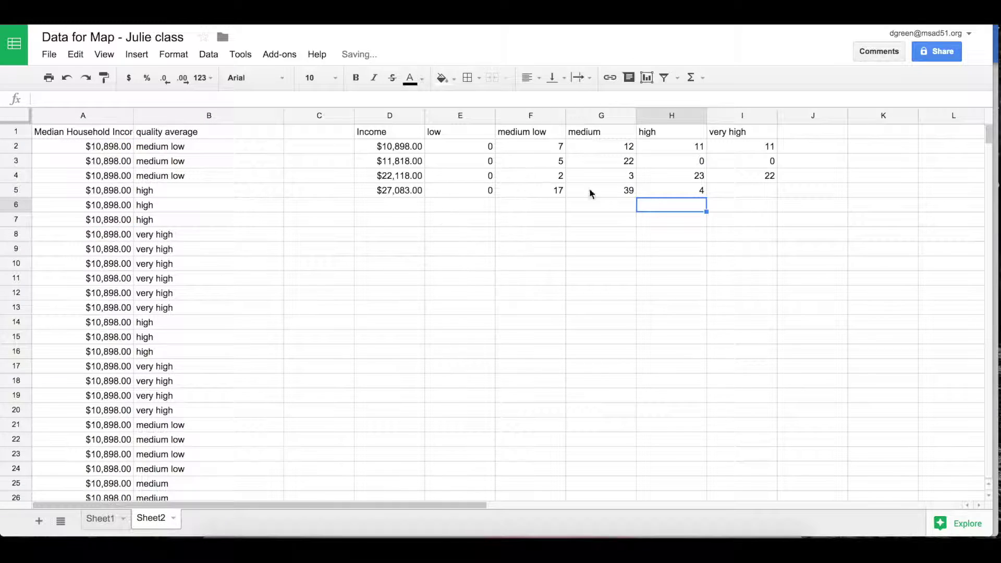
Put =COUNTIF(B119:B179, "very high") in I5, giving 1 very high rating.
click(736, 191)
key(ctrl+v)
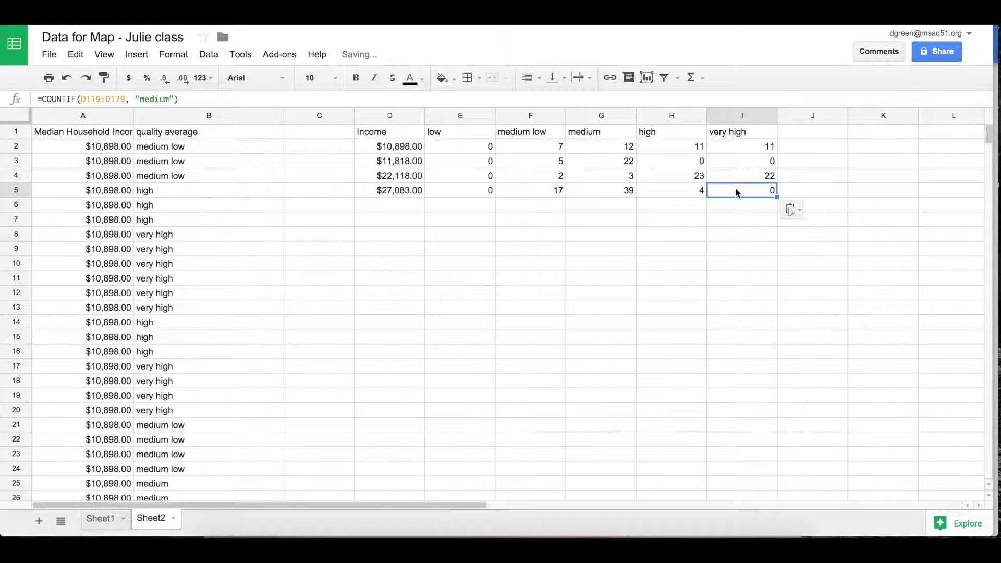
click(83, 95)
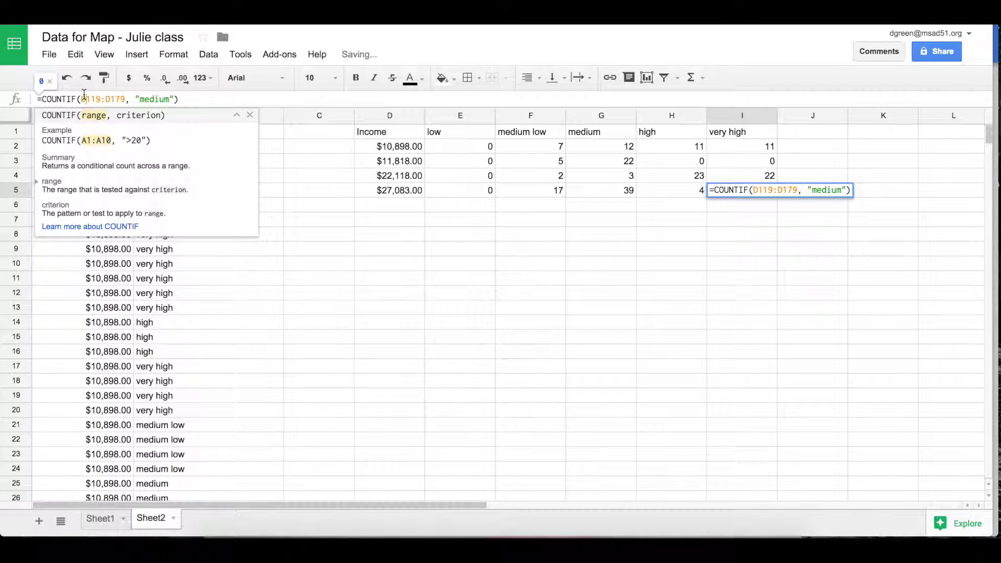
click(109, 99)
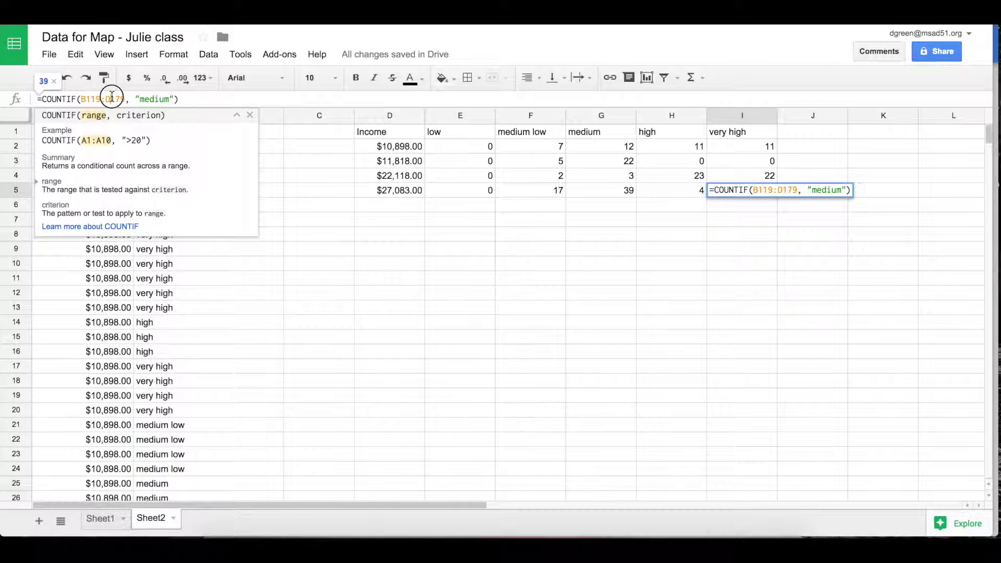
key(BackSpace)
text(B)
drag(170, 99, 144, 101)
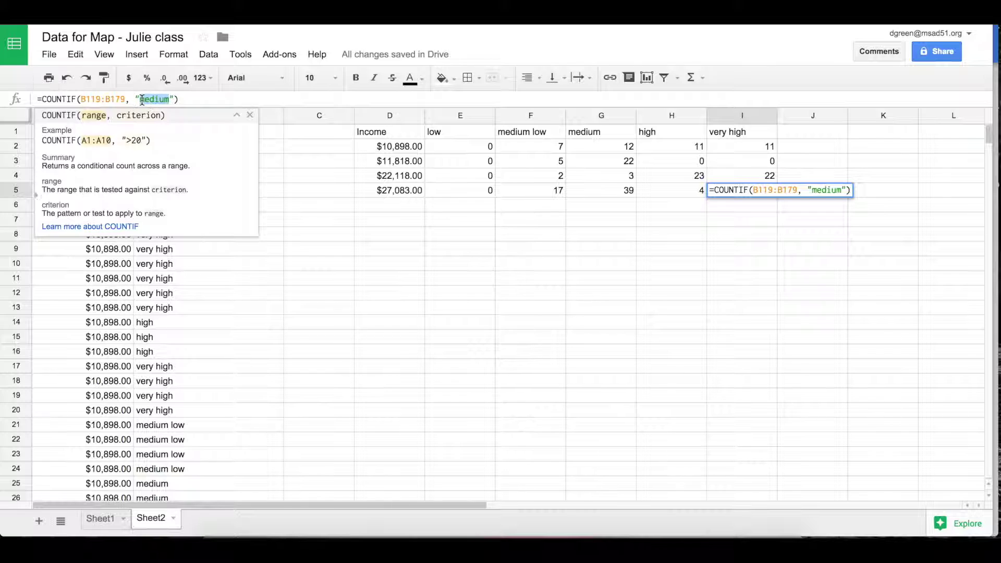
text(very )
text(hig)
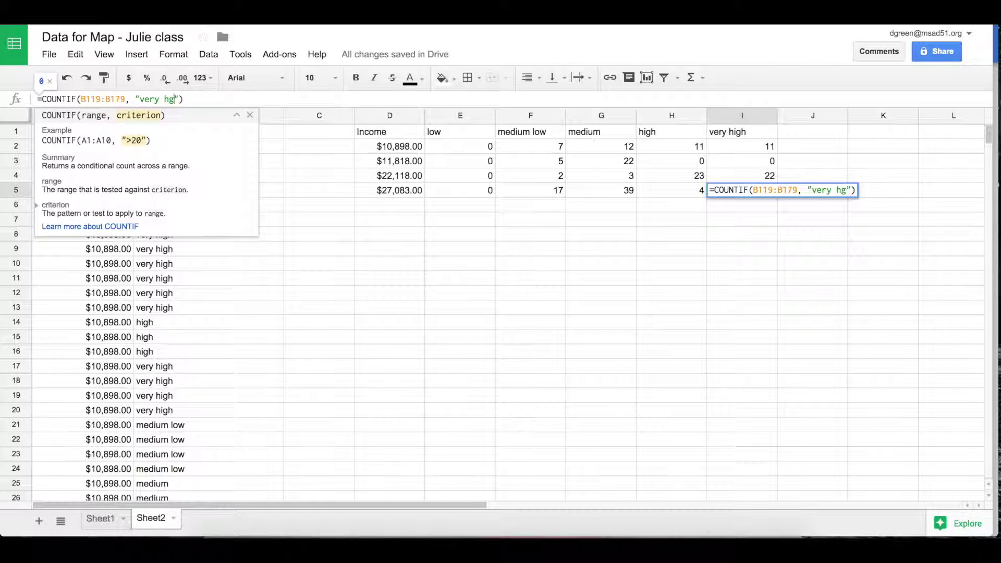
text(h)
key(Return)
Chart D1:I5 as a bar chart, aggregating row 1 and using column D as headers.
drag(384, 134, 760, 192)
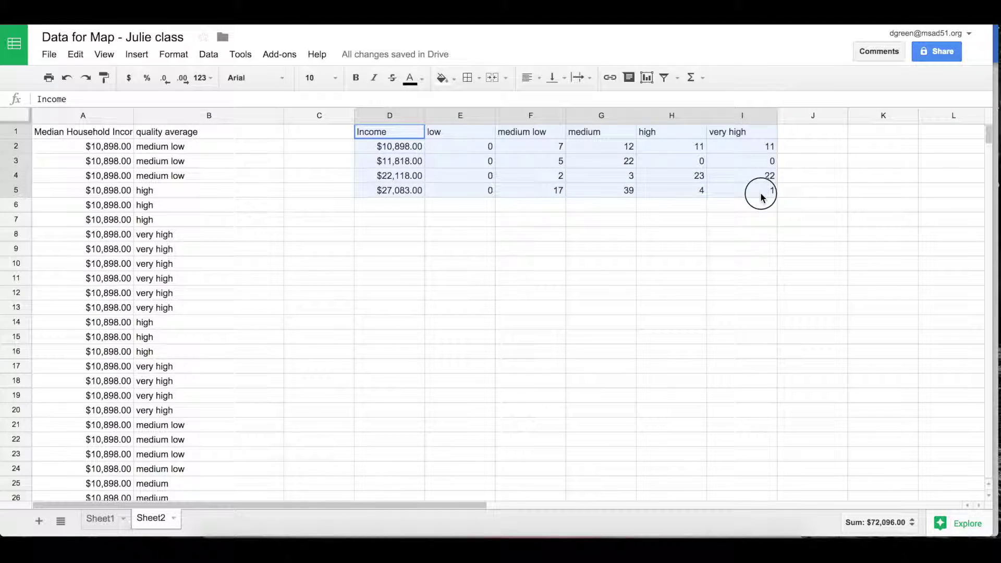
click(647, 78)
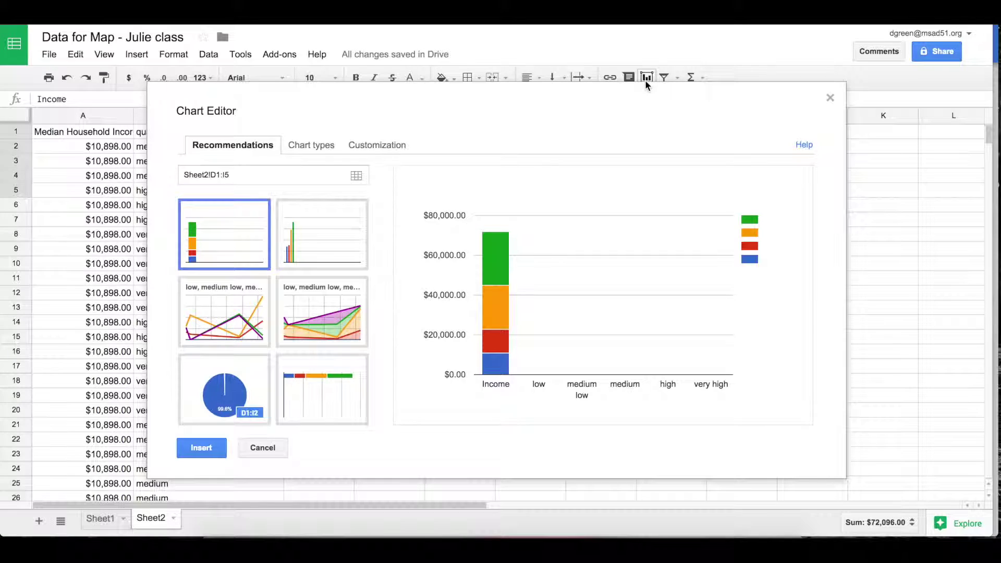
click(316, 152)
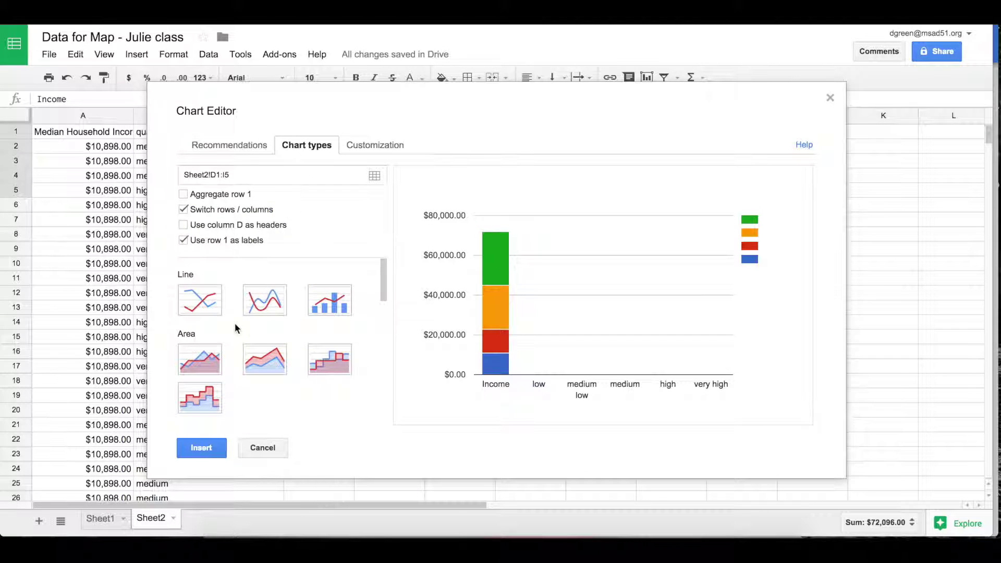
scroll(235, 323, down, 2)
scroll(235, 323, down, 3)
click(198, 373)
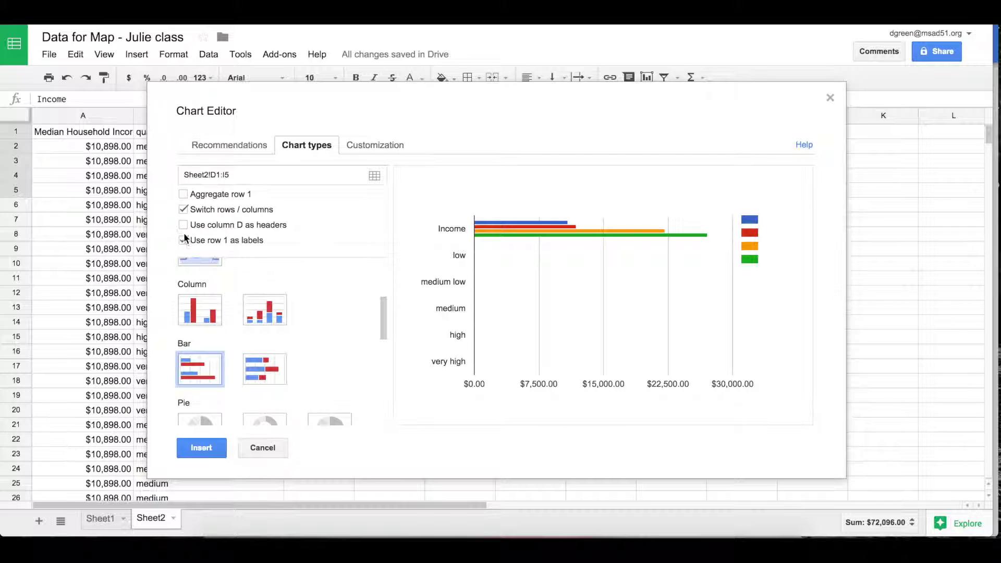
click(183, 194)
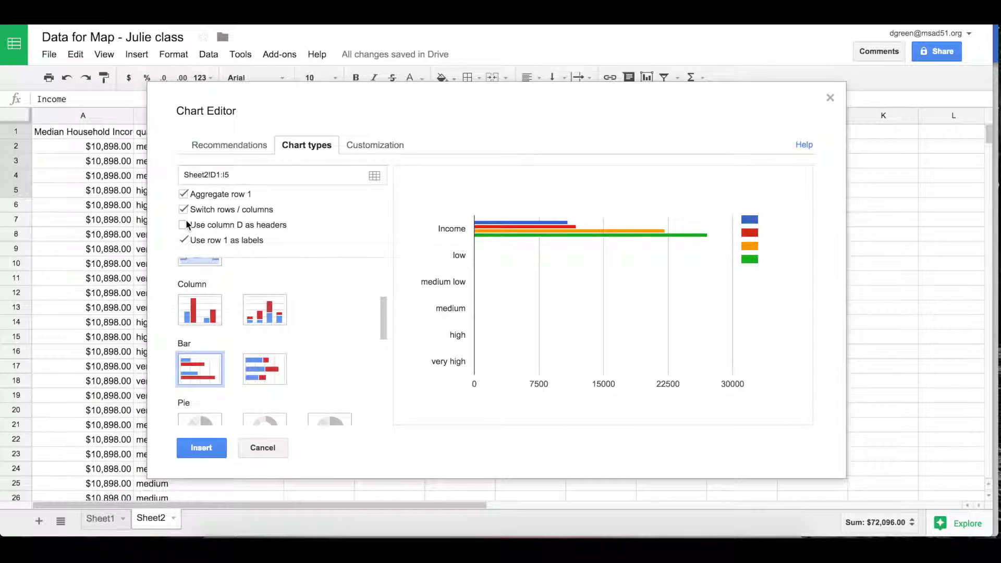
click(183, 225)
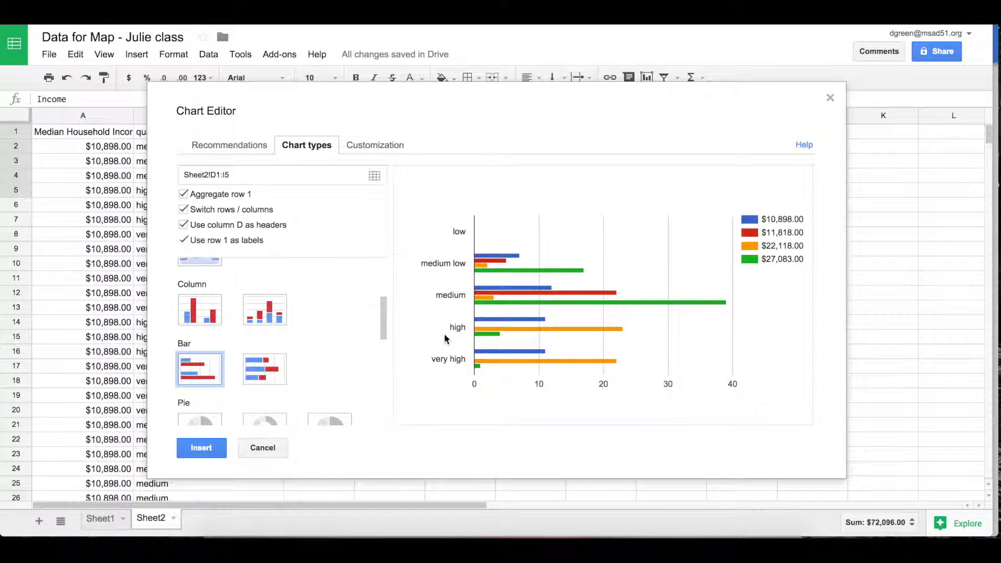